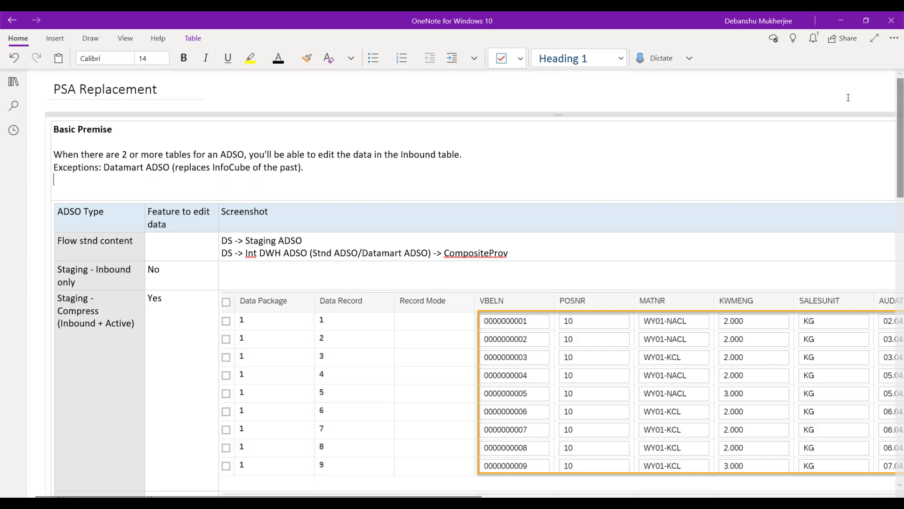
# - Switch ZD_SDHDR9 to a Staging DataStore Object, accepting deletion of the explicit key definition
pyautogui.scroll(-2, 847, 98)
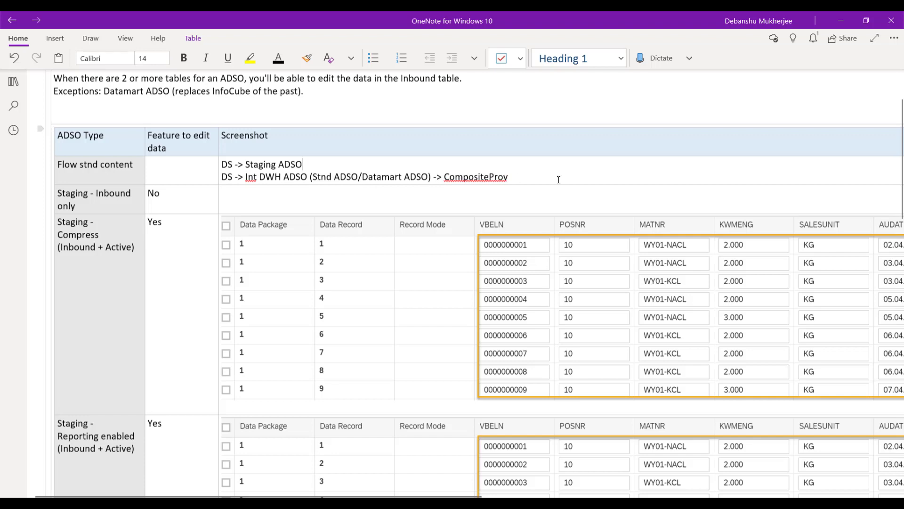
pyautogui.scroll(-2, 301, 199)
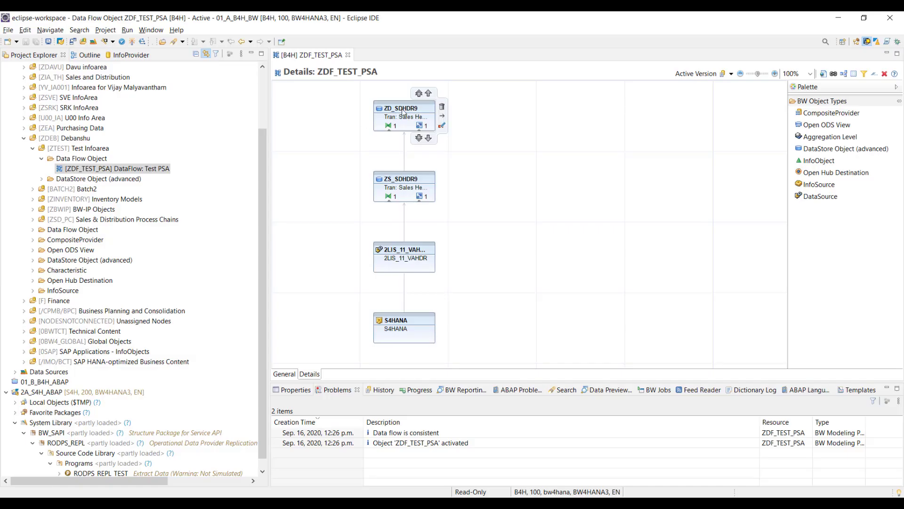
pyautogui.click(402, 109)
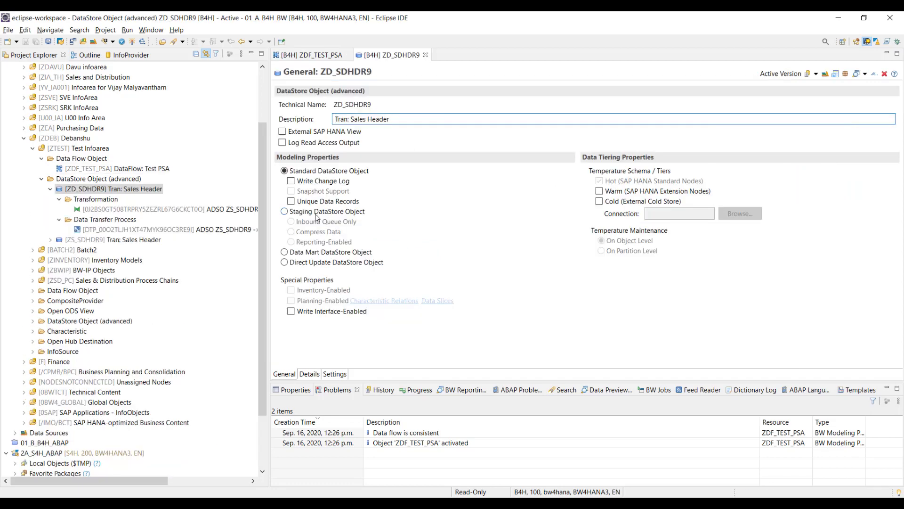
pyautogui.click(316, 214)
pyautogui.click(504, 268)
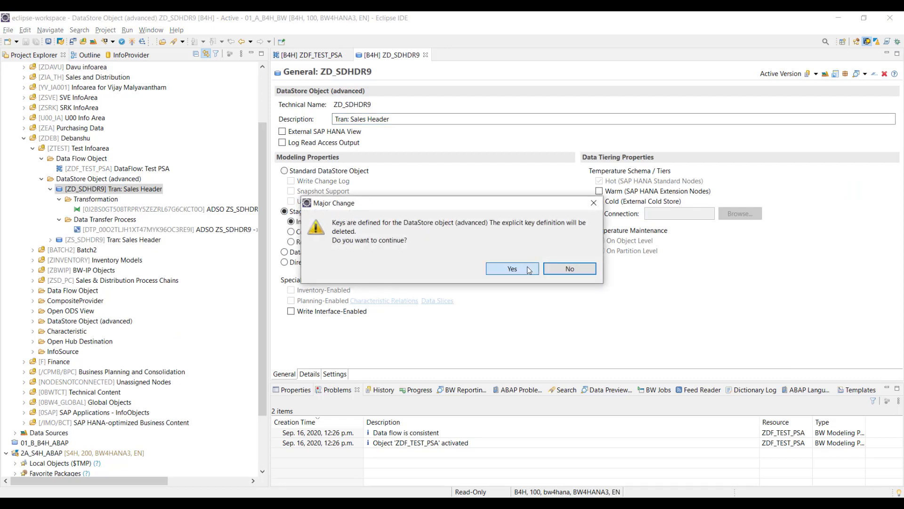
pyautogui.click(309, 220)
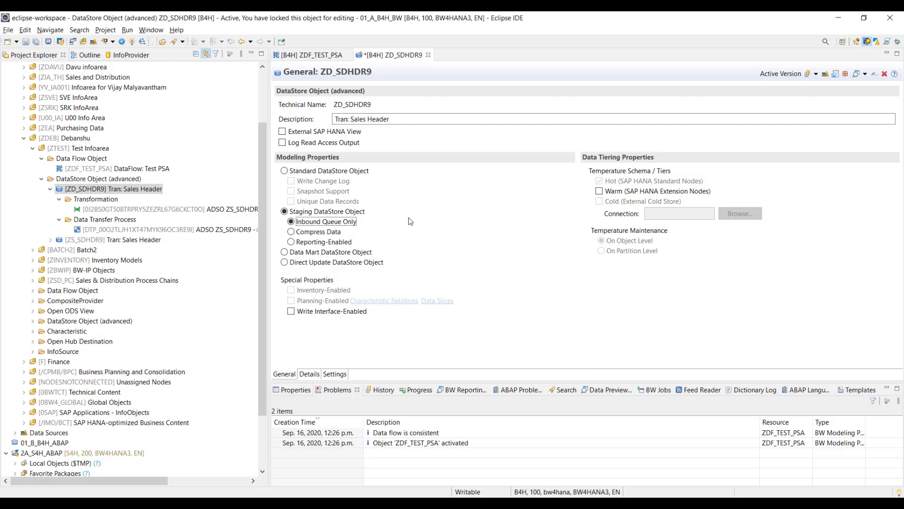
pyautogui.hotkey('alt', 'Tab')
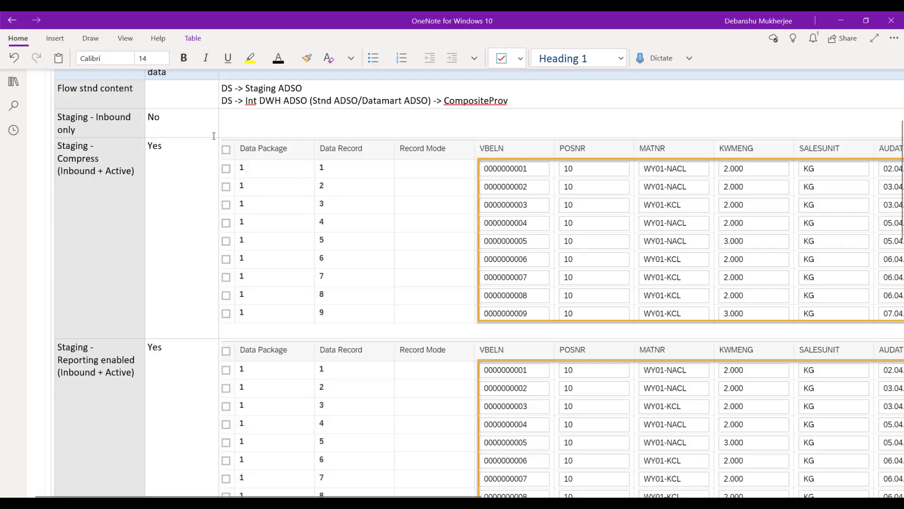
# - Set the staging ADSO to Compress Data after reviewing the staging rows in the notes
pyautogui.scroll(2, 212, 134)
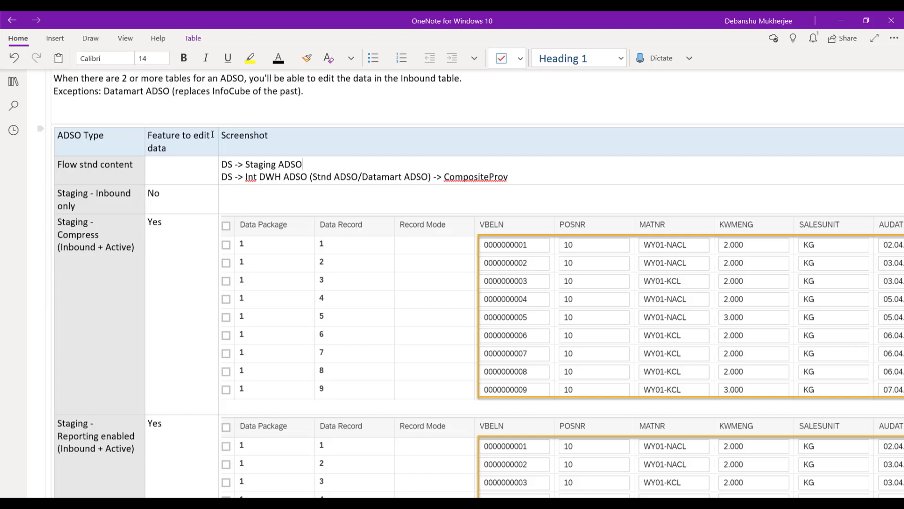
pyautogui.scroll(-2, 184, 230)
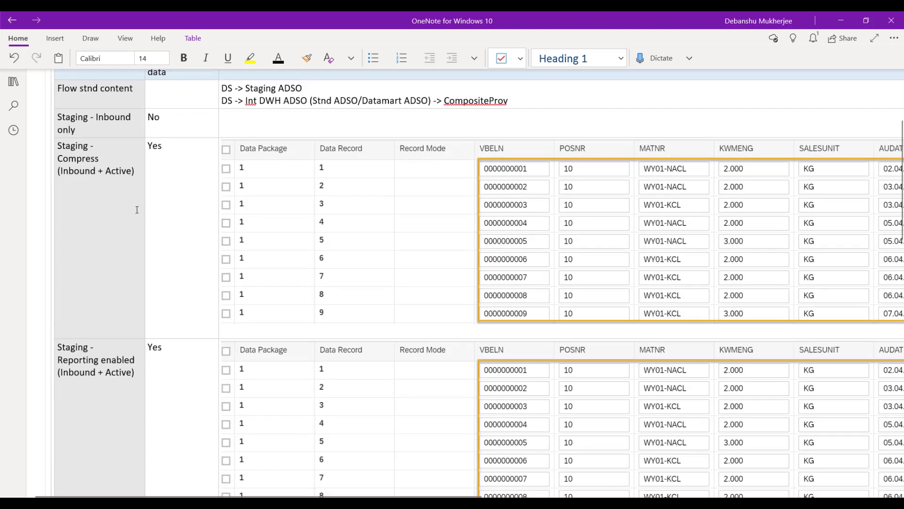
pyautogui.hotkey('alt', 'Tab')
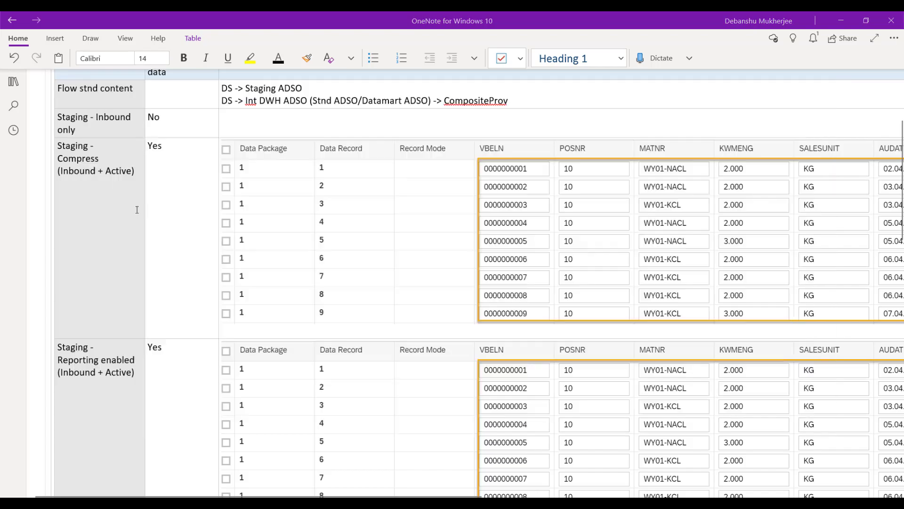
pyautogui.click(320, 232)
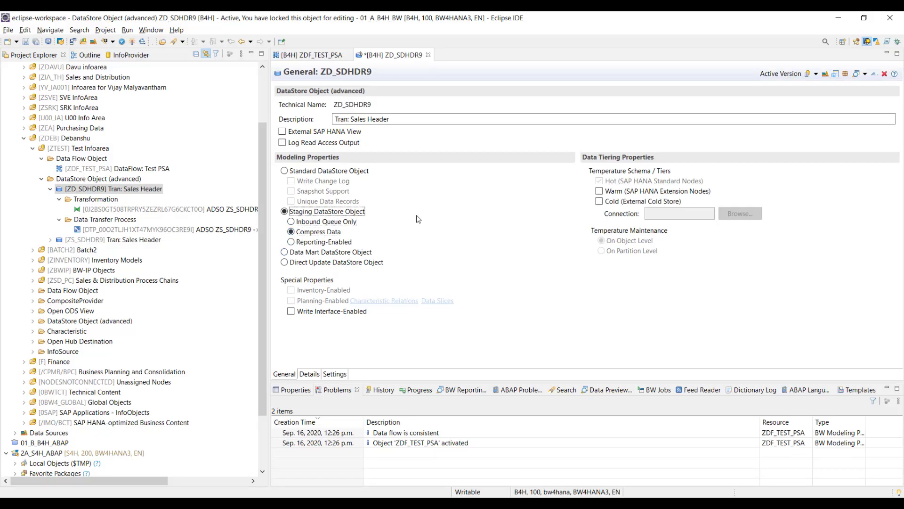
pyautogui.hotkey('alt', 'Tab')
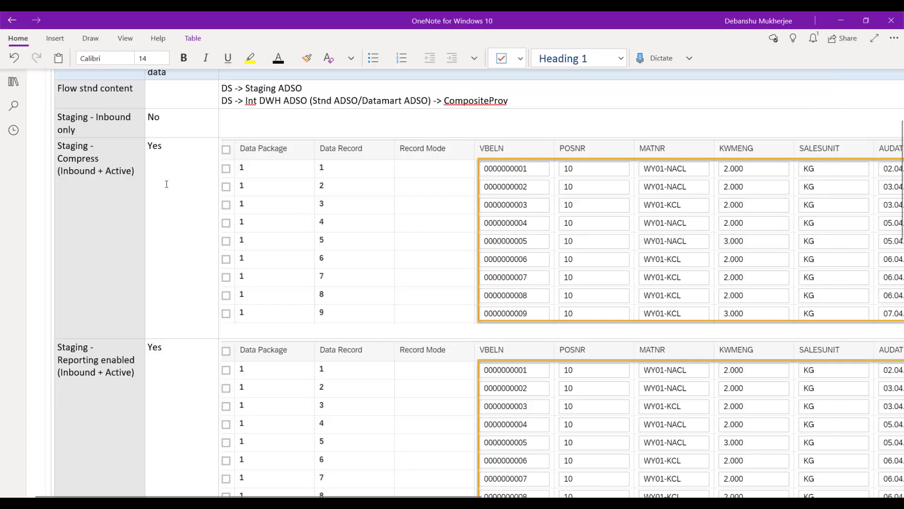
# - Compare the notes' staging rows against the ADSO settings in Eclipse
pyautogui.scroll(1, 166, 184)
pyautogui.scroll(1, 167, 183)
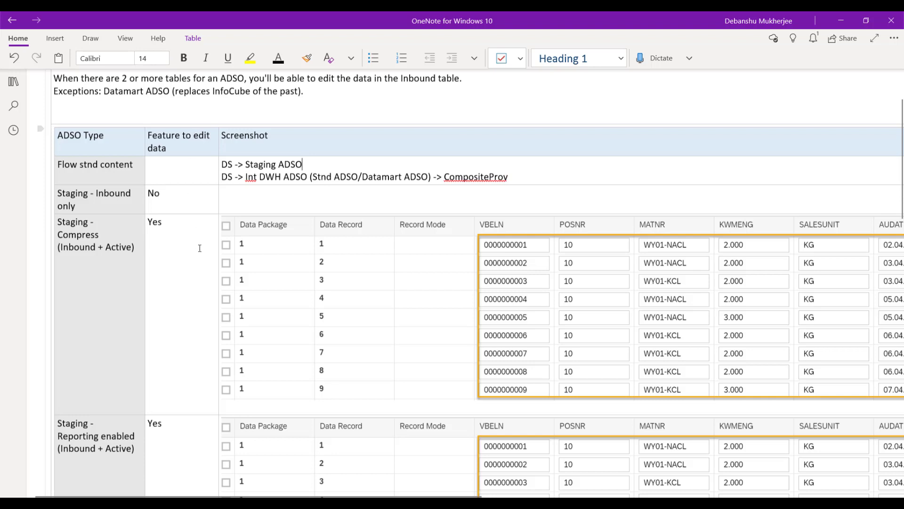
pyautogui.scroll(-2, 200, 248)
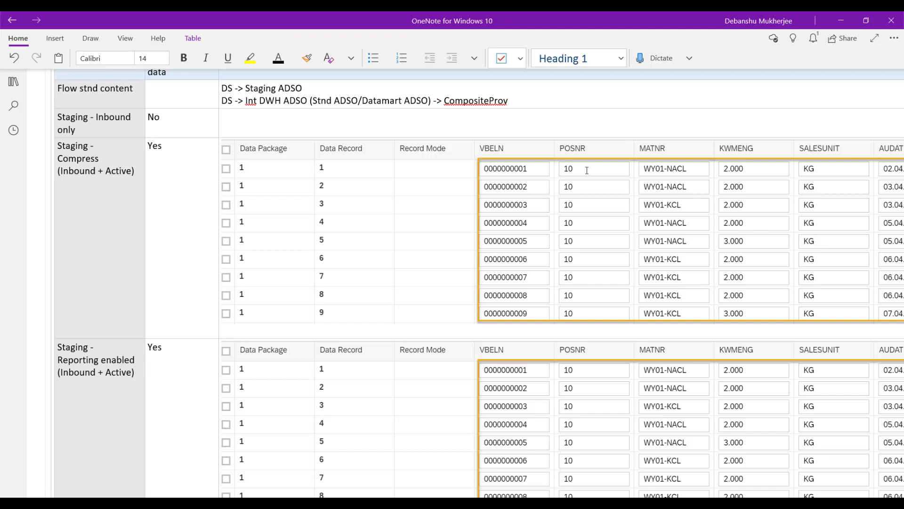
pyautogui.scroll(-5, 323, 208)
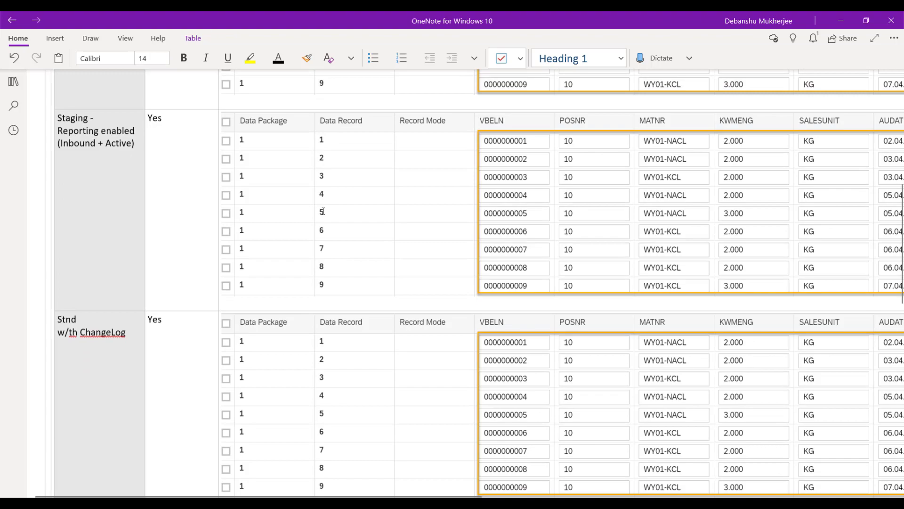
pyautogui.hotkey('alt', 'Tab')
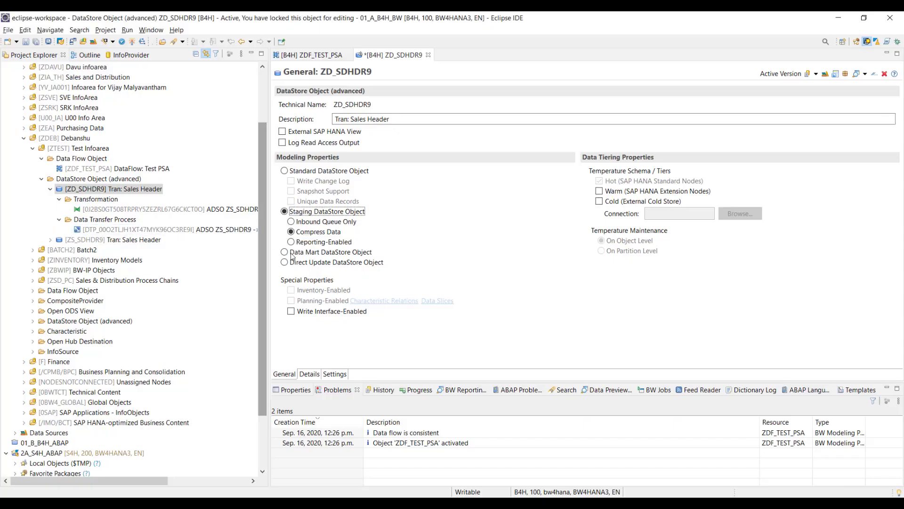
pyautogui.hotkey('alt', 'Tab')
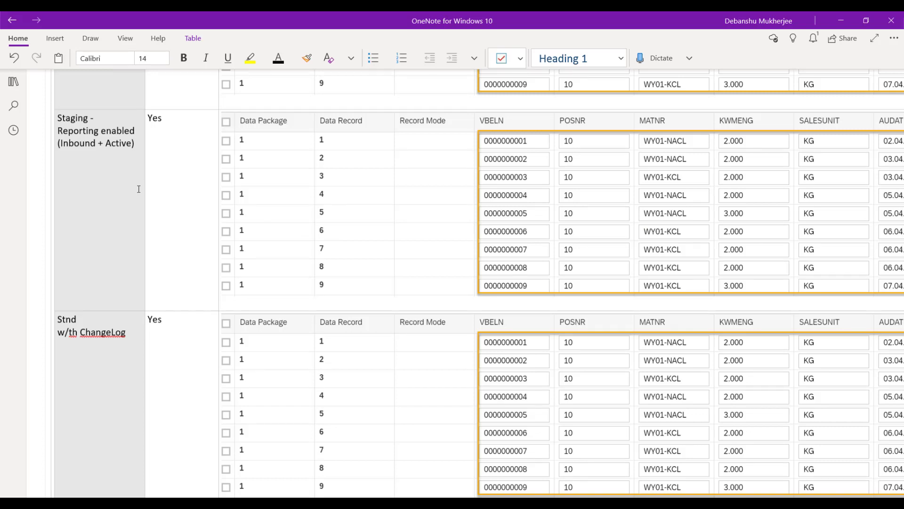
# - Make the ADSO a Standard DataStore Object and place the cursor in the Stnd w/th ChangeLog cell
pyautogui.scroll(-3, 139, 189)
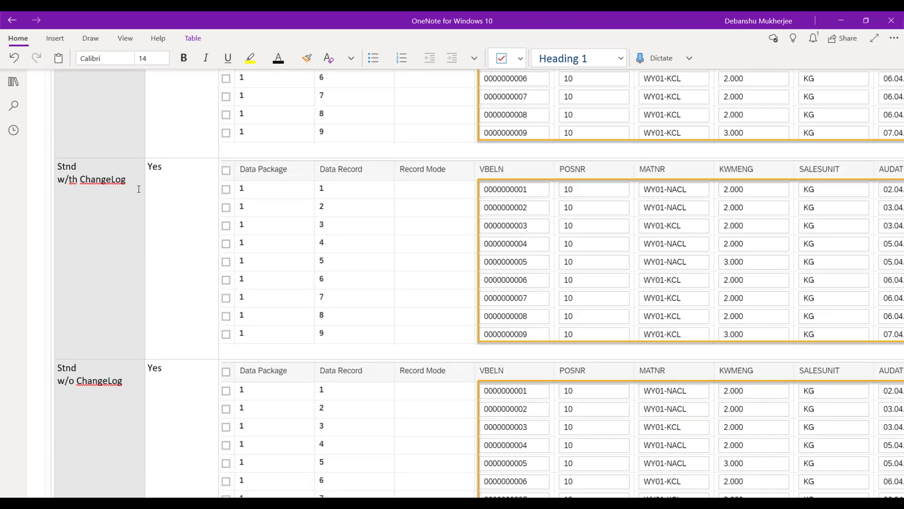
pyautogui.hotkey('alt', 'Tab')
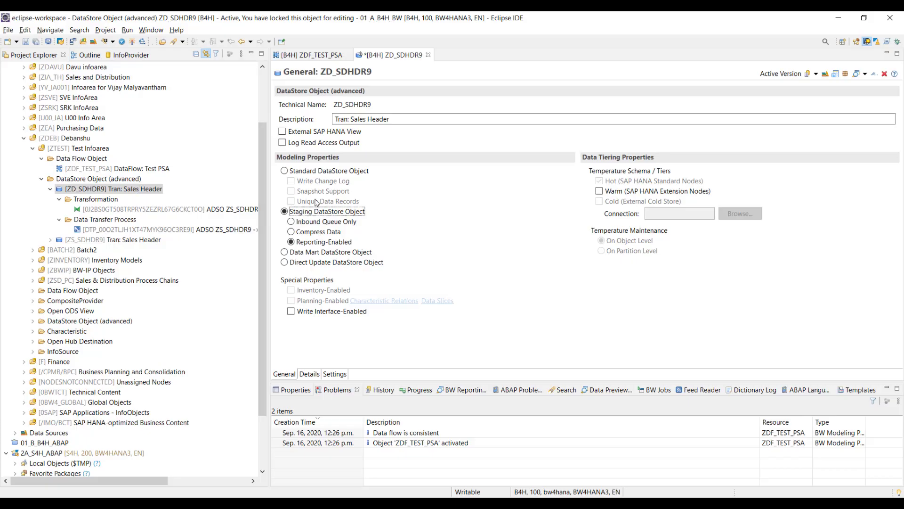
pyautogui.click(319, 172)
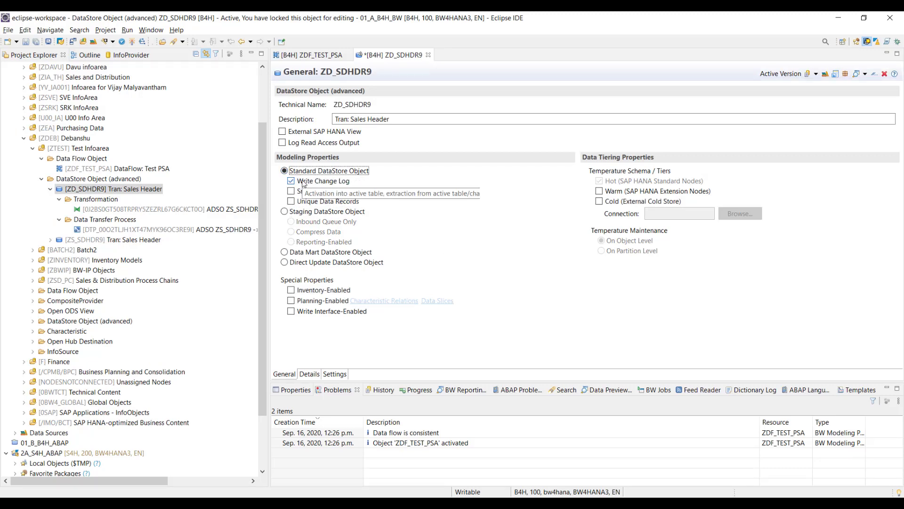
pyautogui.hotkey('alt', 'Tab')
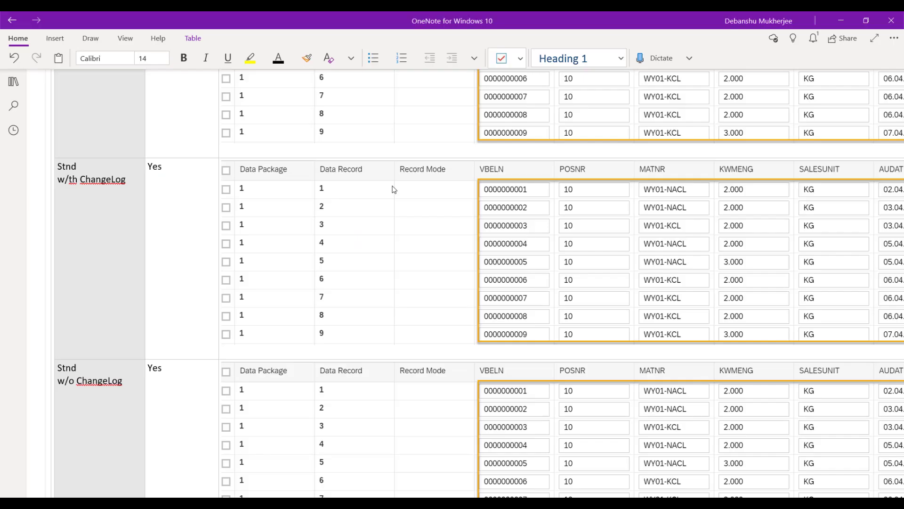
pyautogui.click(141, 181)
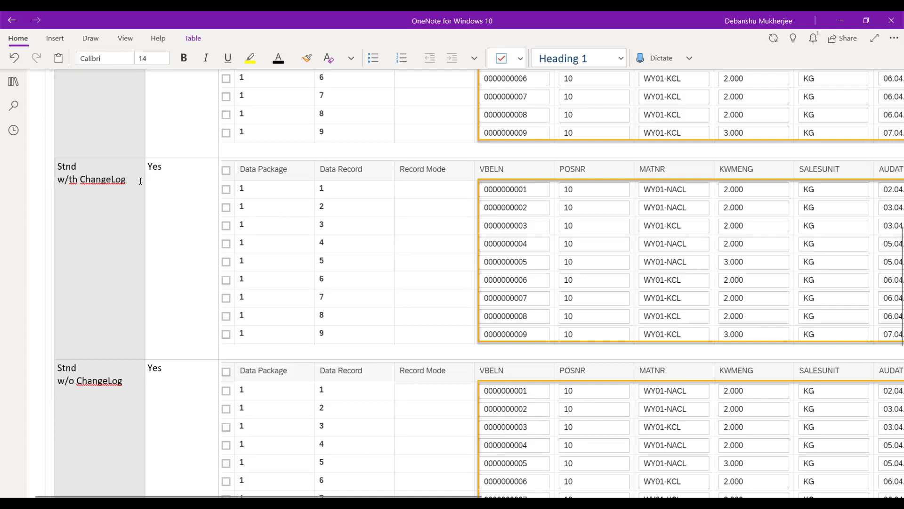
# - Add '(Active + Inbound queue + Changelog)' under 'w/th ChangeLog' in the first column
pyautogui.write('(Active')
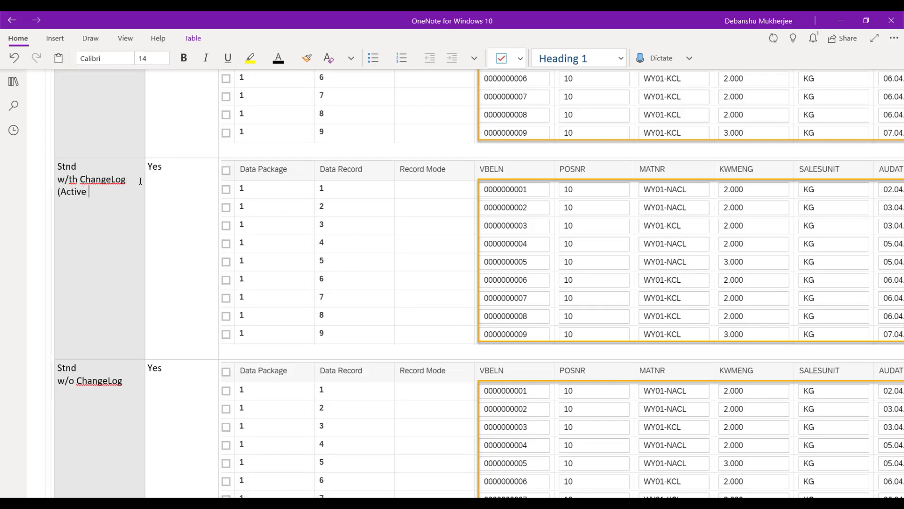
pyautogui.write(' + INbou')
pyautogui.press('BackSpace')
pyautogui.press('BackSpace')
pyautogui.press('BackSpace')
pyautogui.press('BackSpace')
pyautogui.write('inboundqueu')
pyautogui.press('BackSpace')
pyautogui.press('BackSpace')
pyautogui.press('BackSpace')
pyautogui.press('BackSpace')
pyautogui.write('qu')
pyautogui.press('BackSpace')
pyautogui.press('BackSpace')
pyautogui.press('BackSpace')
pyautogui.press('BackSpace')
pyautogui.press('BackSpace')
pyautogui.press('BackSpace')
pyautogui.press('BackSpace')
pyautogui.press('BackSpace')
pyautogui.press('BackSpace')
pyautogui.press('BackSpace')
pyautogui.press('BackSpace')
pyautogui.press('BackSpace')
pyautogui.press('BackSpace')
pyautogui.write('nbound que')
pyautogui.write('ue + Change')
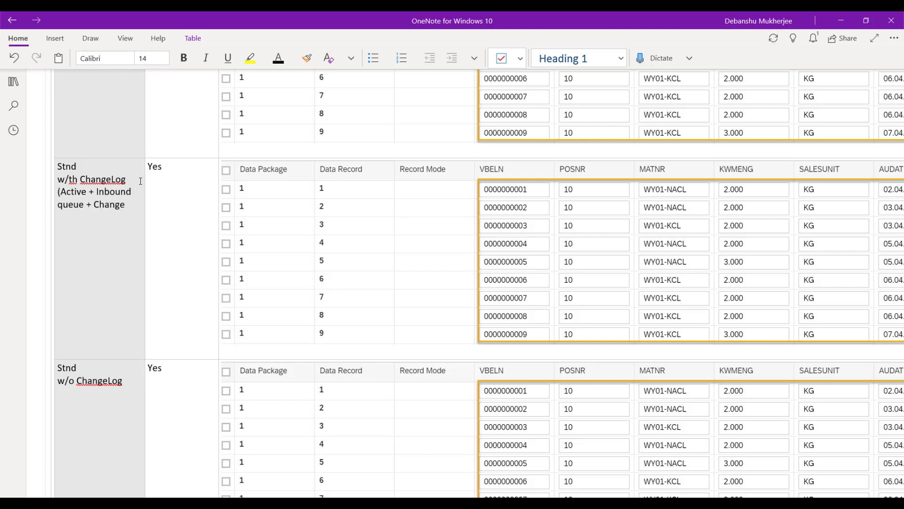
pyautogui.write('log)')
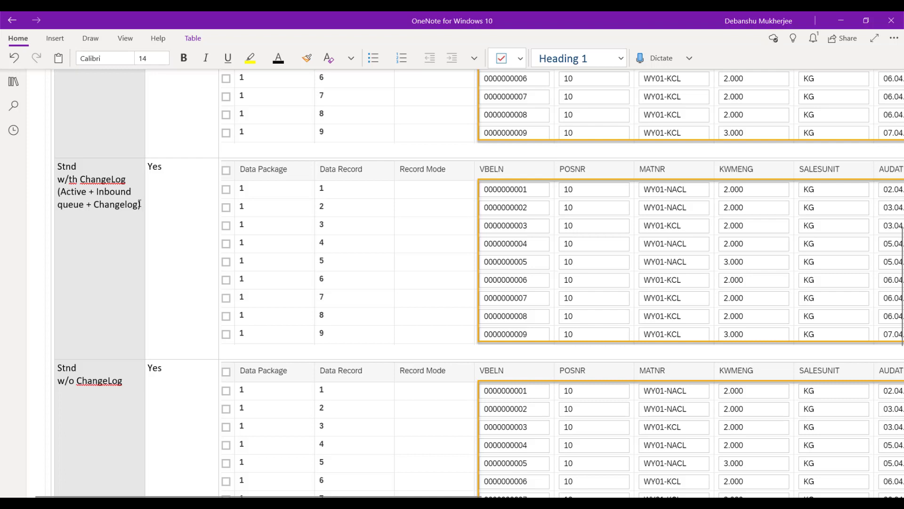
pyautogui.scroll(-5, 144, 202)
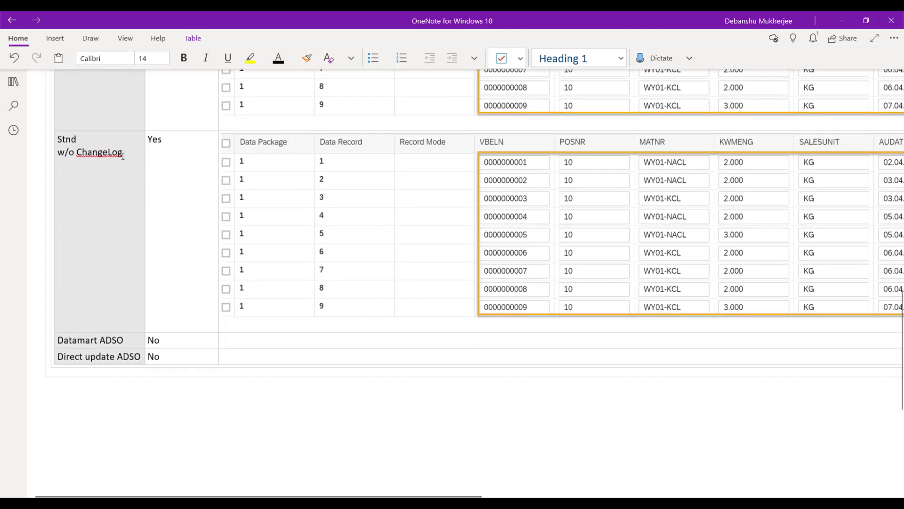
# - Add '(Inbound queue + Active)' after 'w/o ChangeLog' in the Stnd w/o ChangeLog cell
pyautogui.write('Inbound queue ')
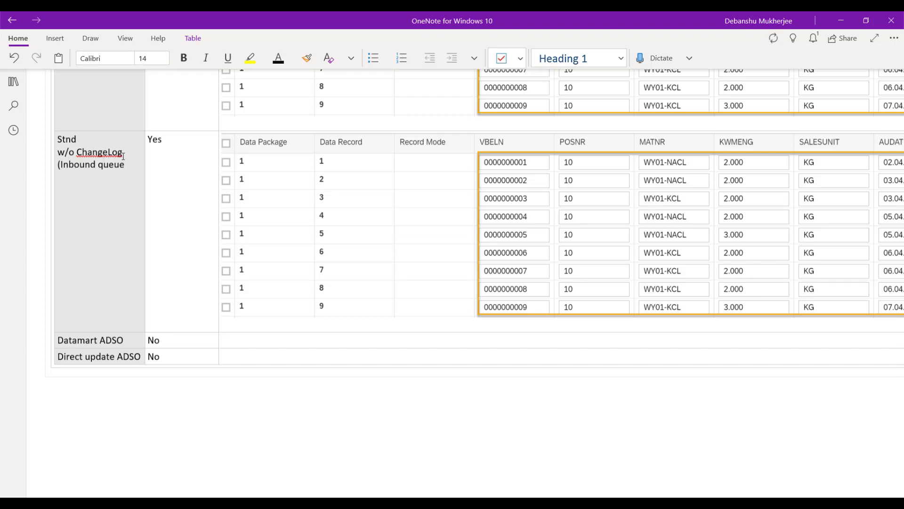
pyautogui.write('+ Active')
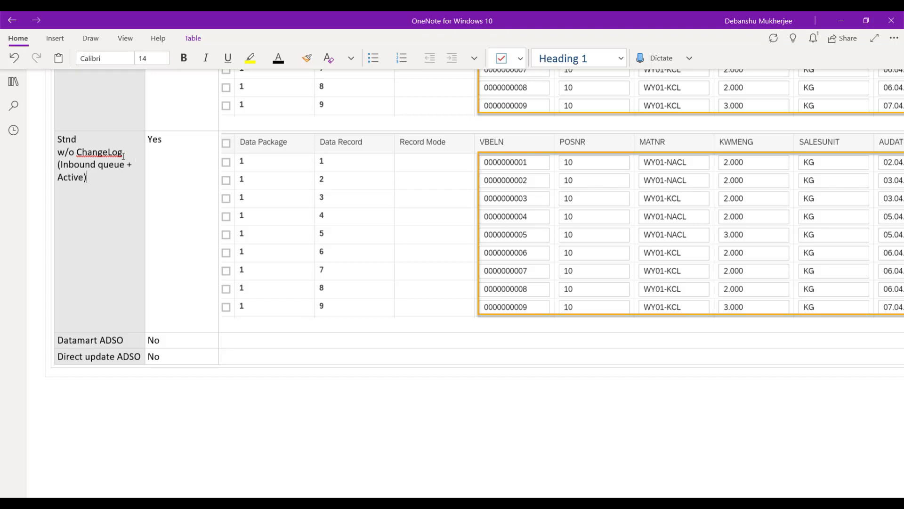